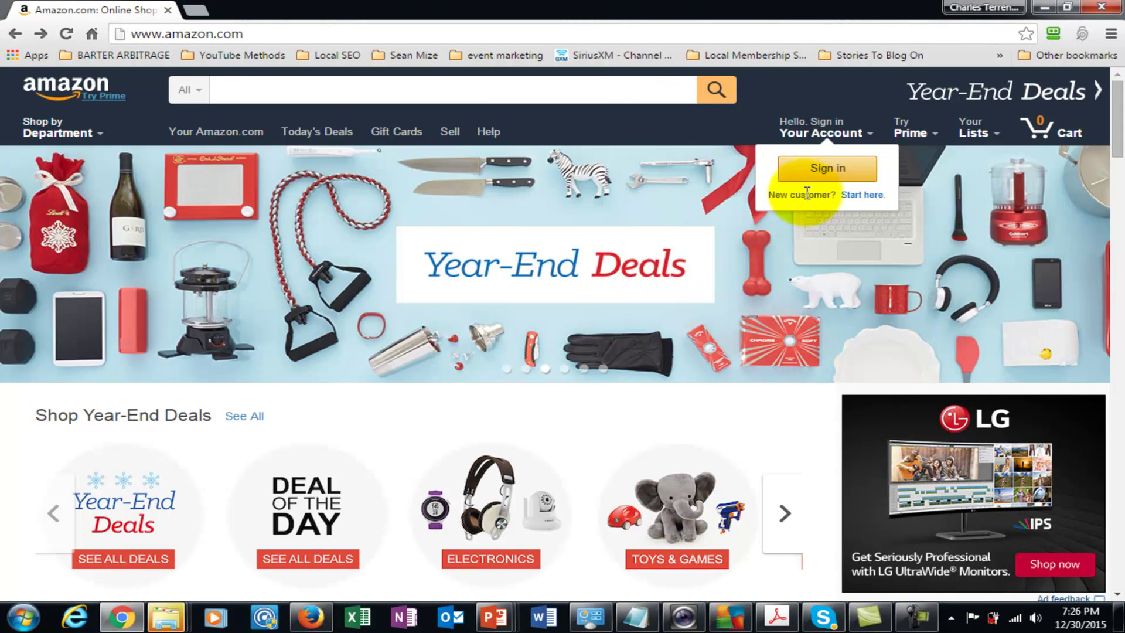
# Start registering as a new customer and open the Sell on Amazon page listed under Make Money with Us.
pyautogui.click(859, 200)
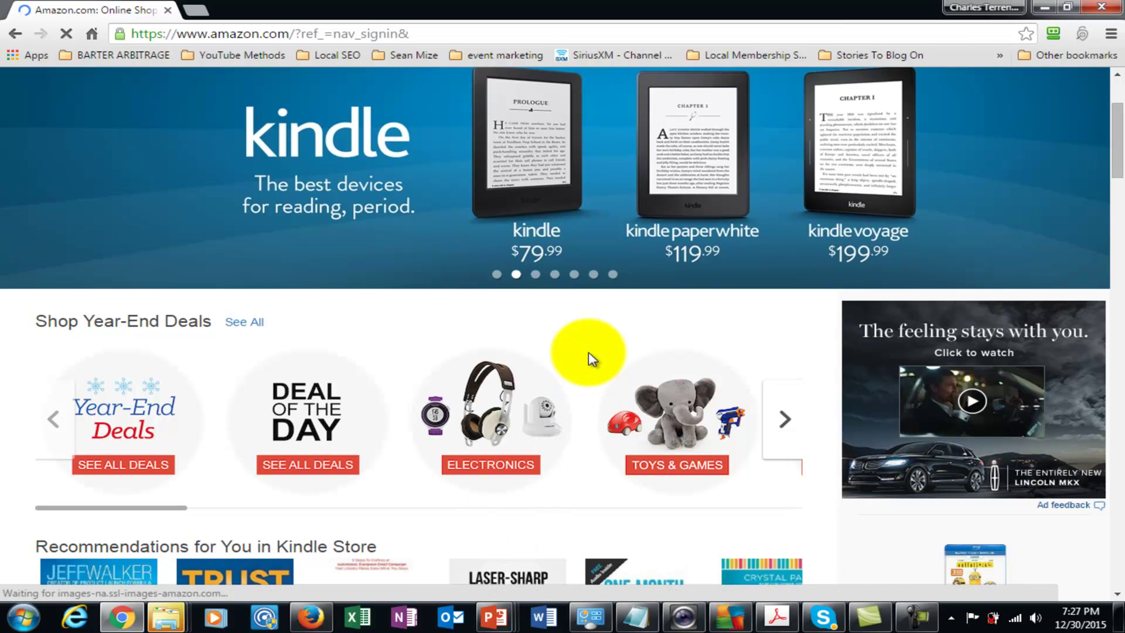
pyautogui.scroll(-20, 592, 358)
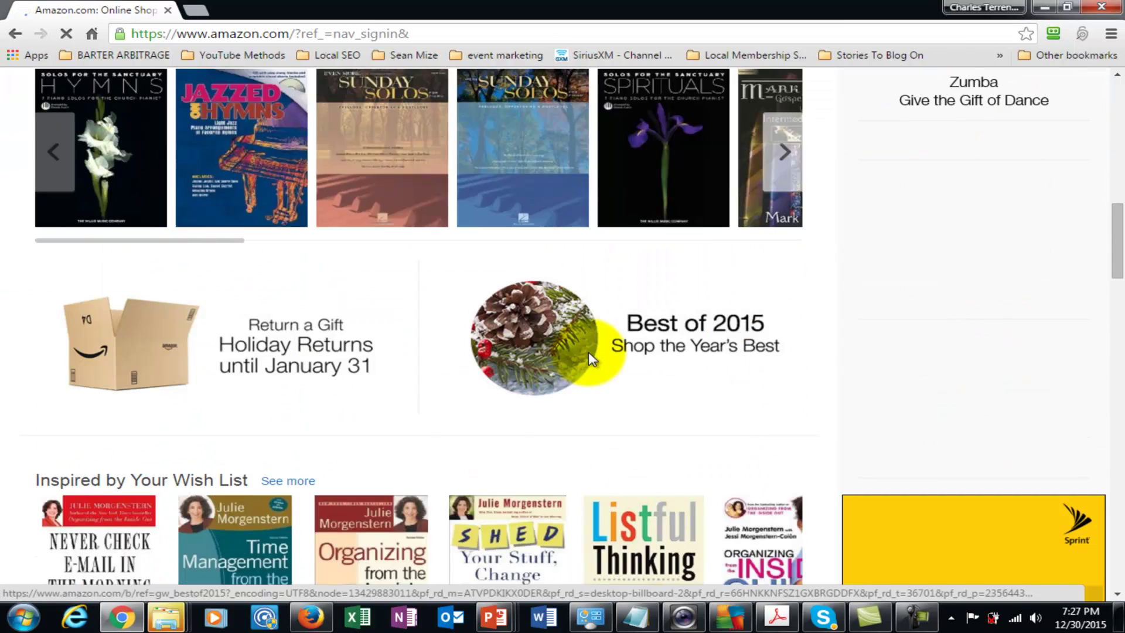
pyautogui.scroll(-20, 588, 351)
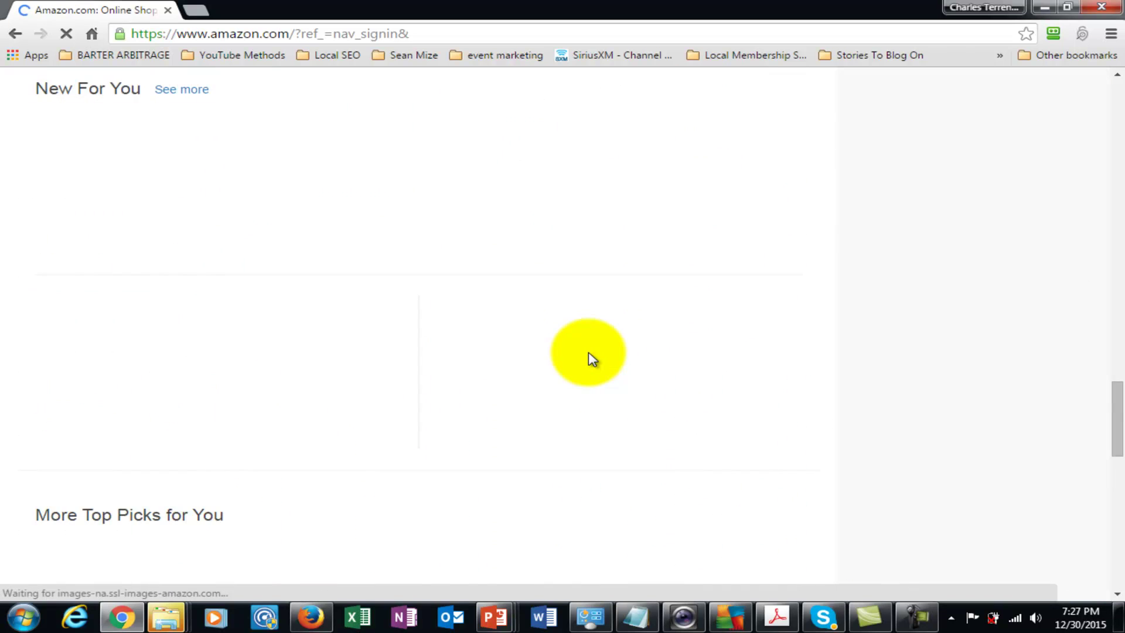
pyautogui.scroll(-10, 588, 351)
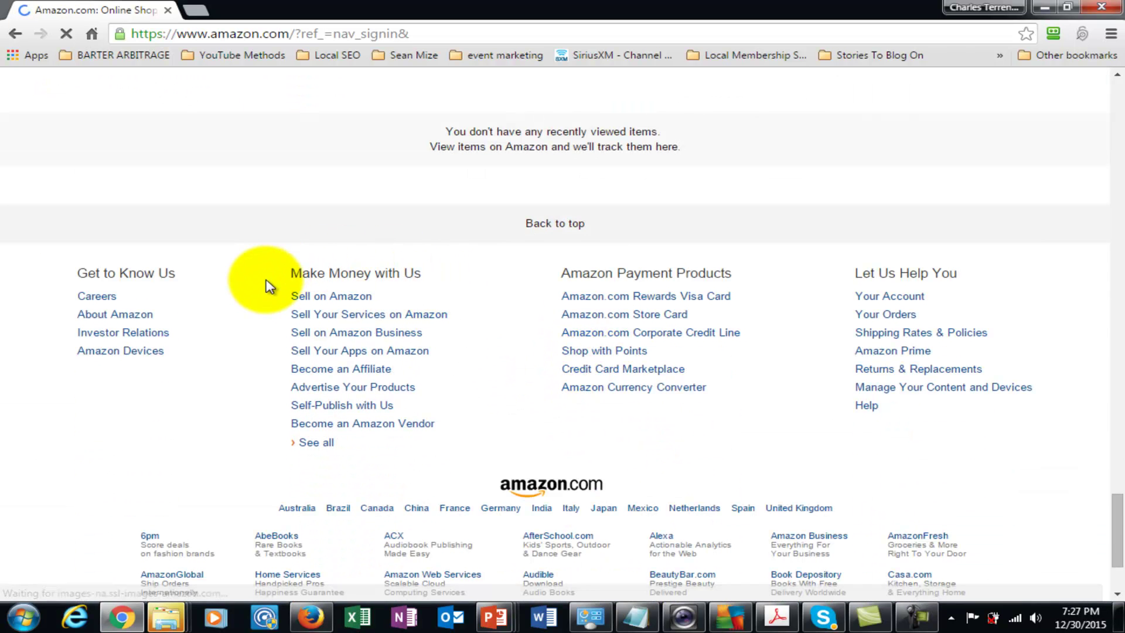
pyautogui.click(354, 306)
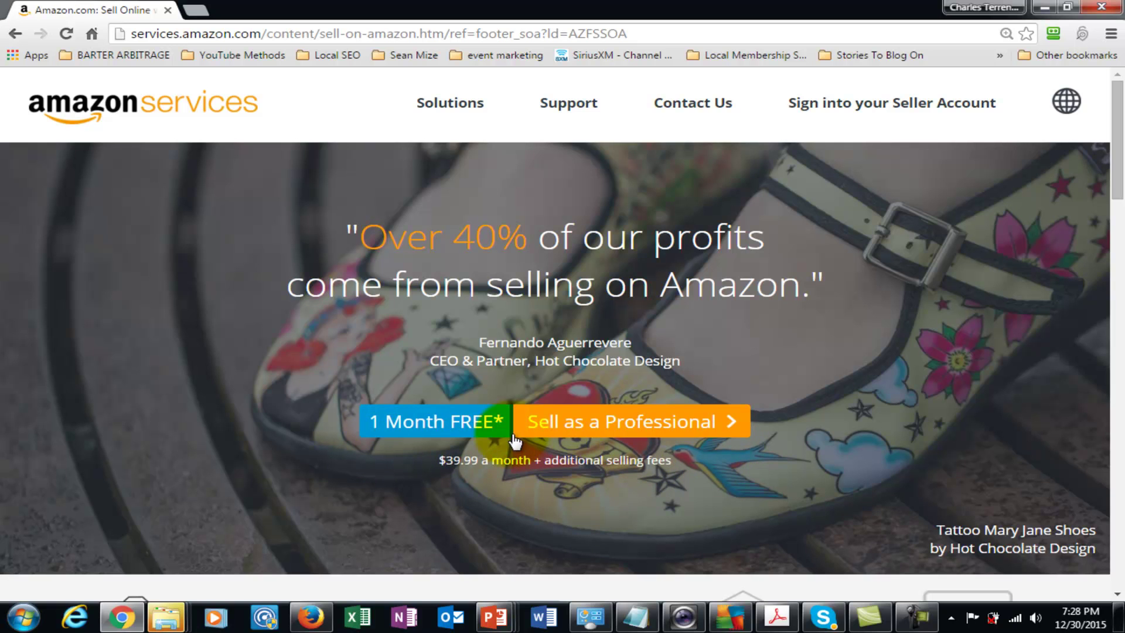
# Choose to sell as a Professional and register with Login with Amazon and Login and Pay with Amazon also selected.
pyautogui.click(567, 421)
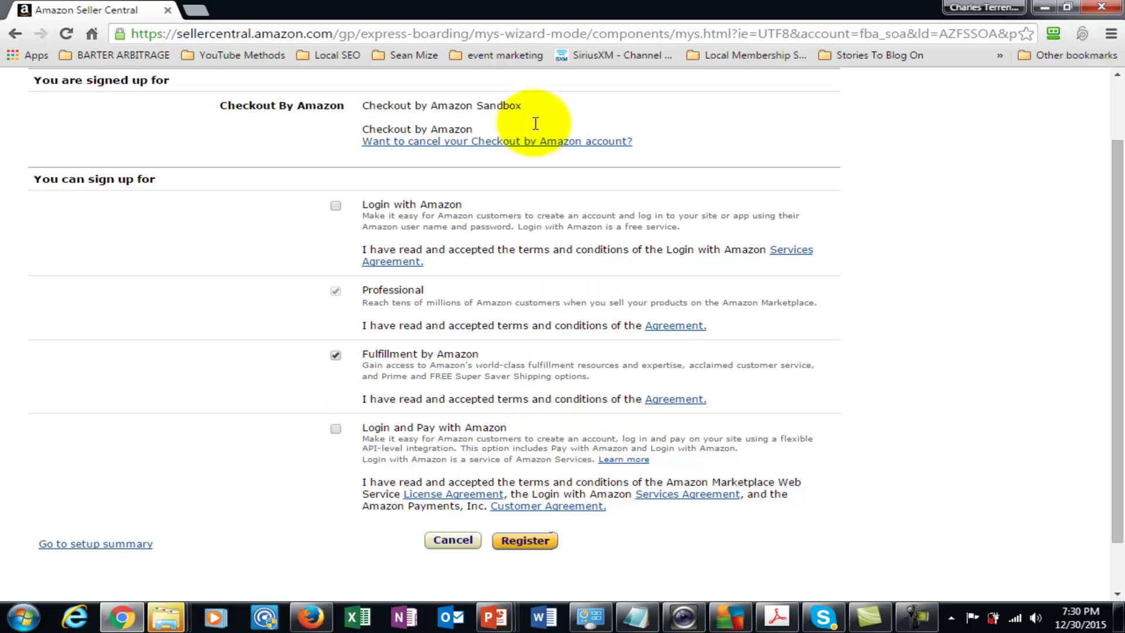
pyautogui.click(335, 206)
pyautogui.click(335, 430)
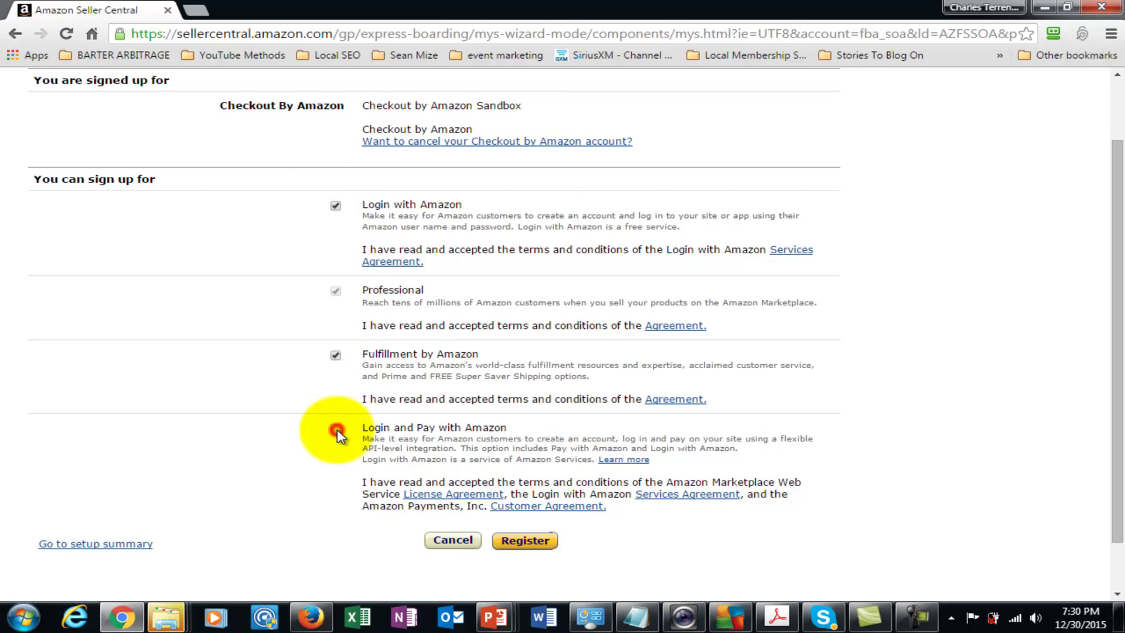
pyautogui.click(504, 528)
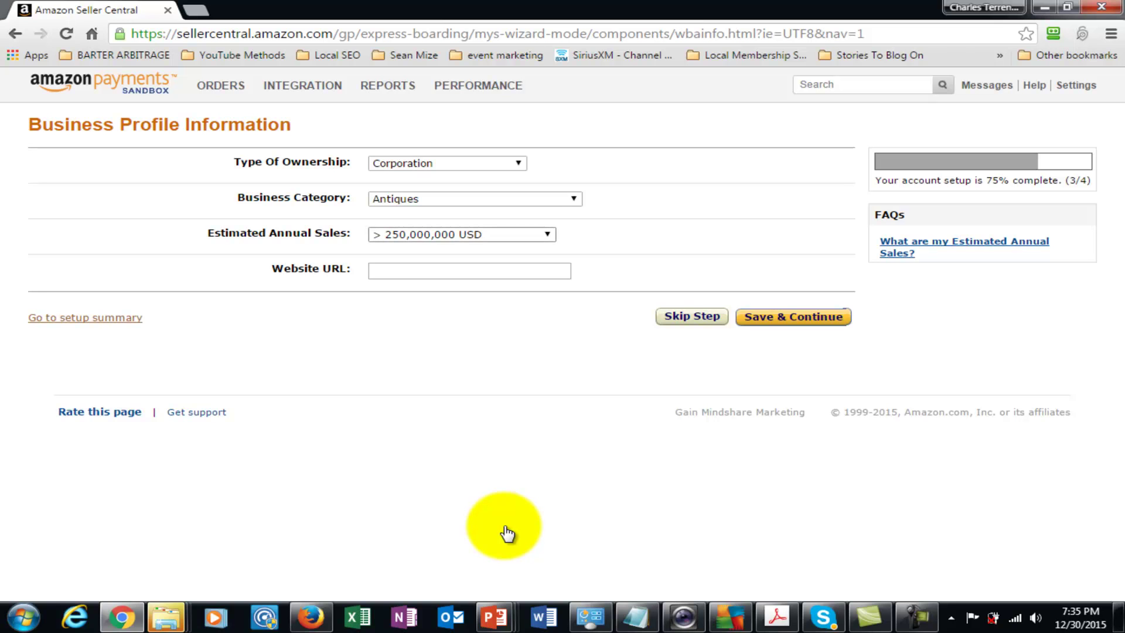
# Review the available Estimated Annual Sales ranges in the Business Profile Information.
pyautogui.hotkey('alt', 'Down')
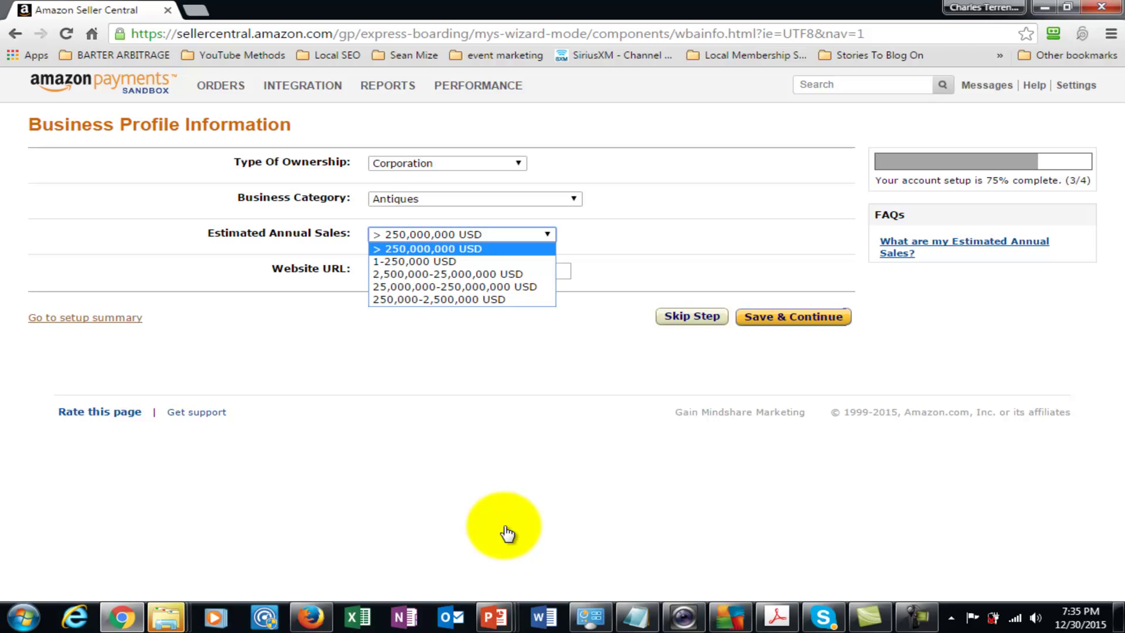
pyautogui.press('Down')
pyautogui.press('End')
pyautogui.press('Home')
pyautogui.press('Down')
pyautogui.press('Down')
pyautogui.press('Down')
pyautogui.press('Down')
pyautogui.press('Escape')
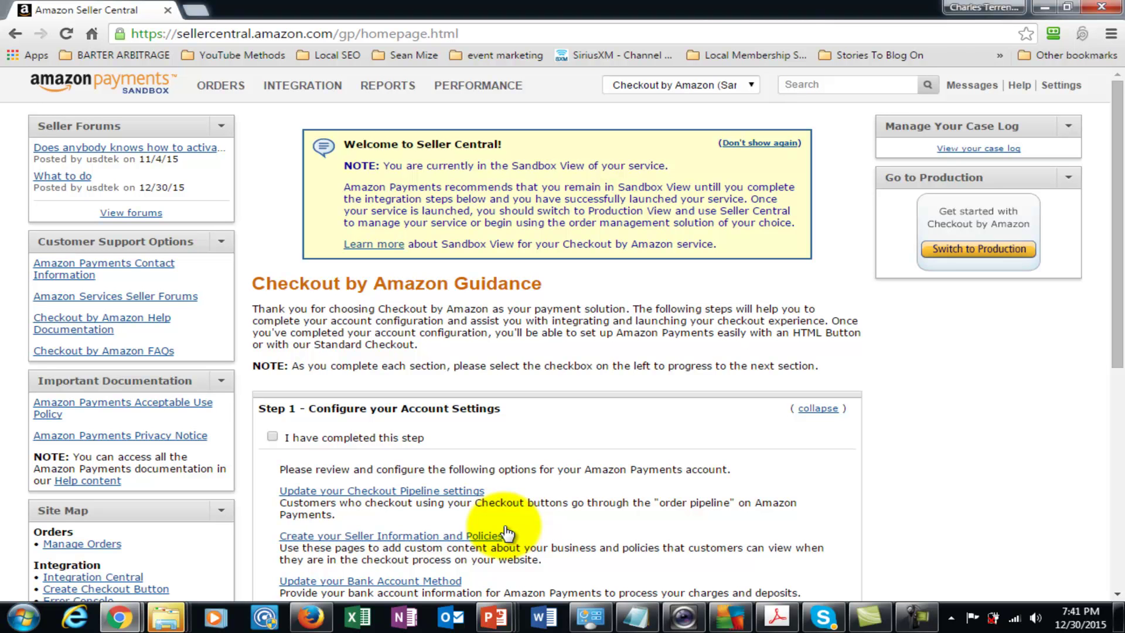
# Examine the Checkout by Amazon Guidance page, from the Step 1 account settings through Step 5, Launch your Service.
pyautogui.scroll(-4, 508, 534)
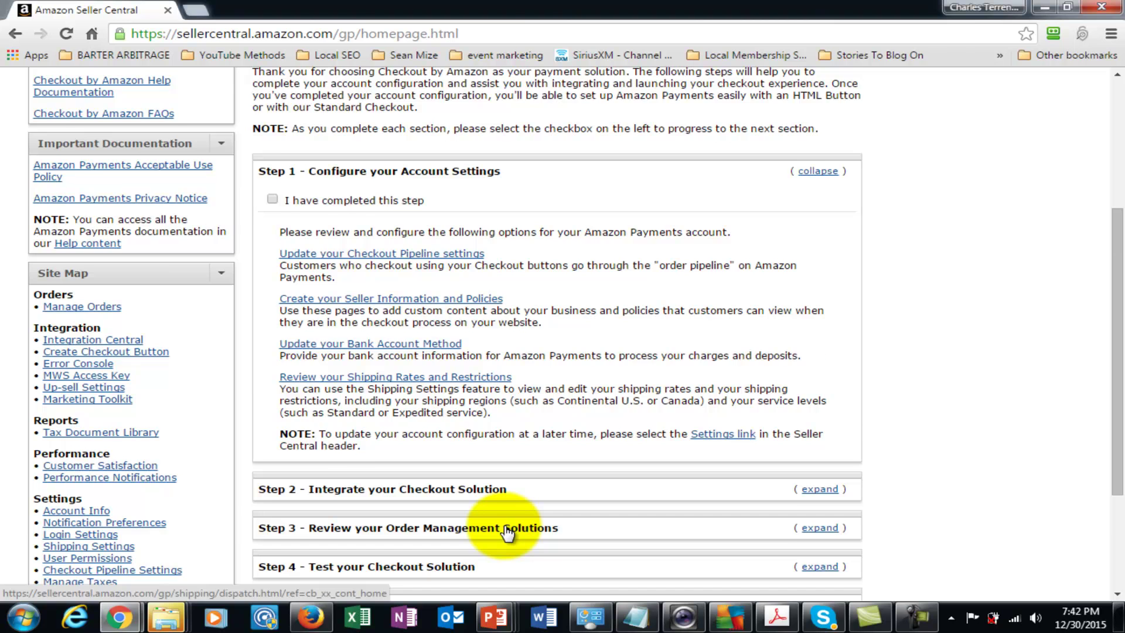
pyautogui.scroll(-1, 507, 533)
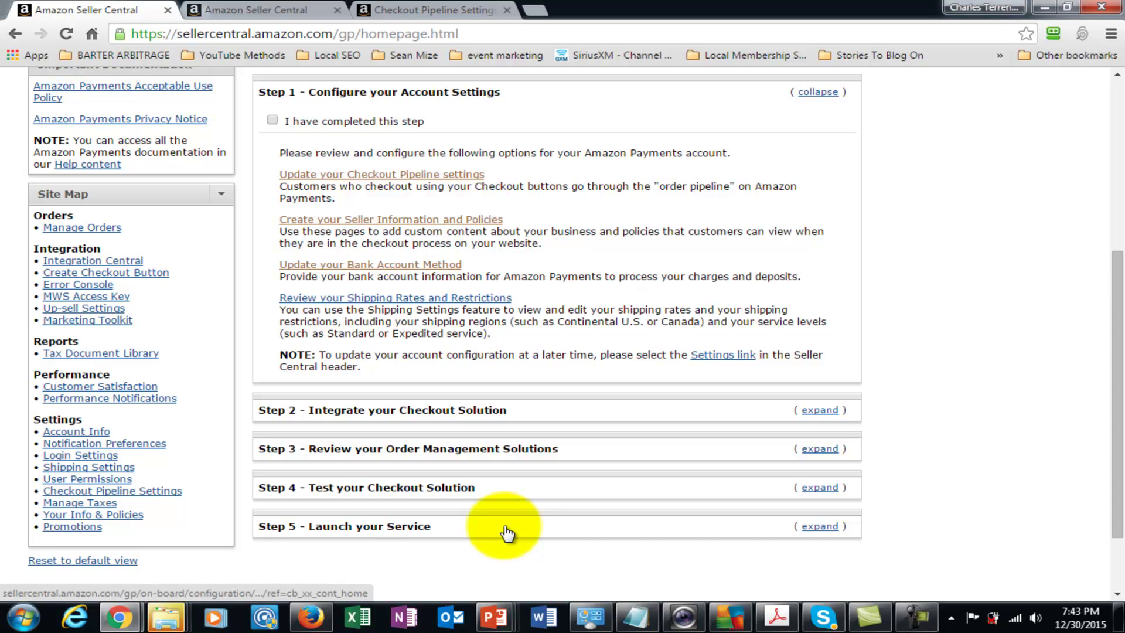
pyautogui.scroll(-2, 508, 533)
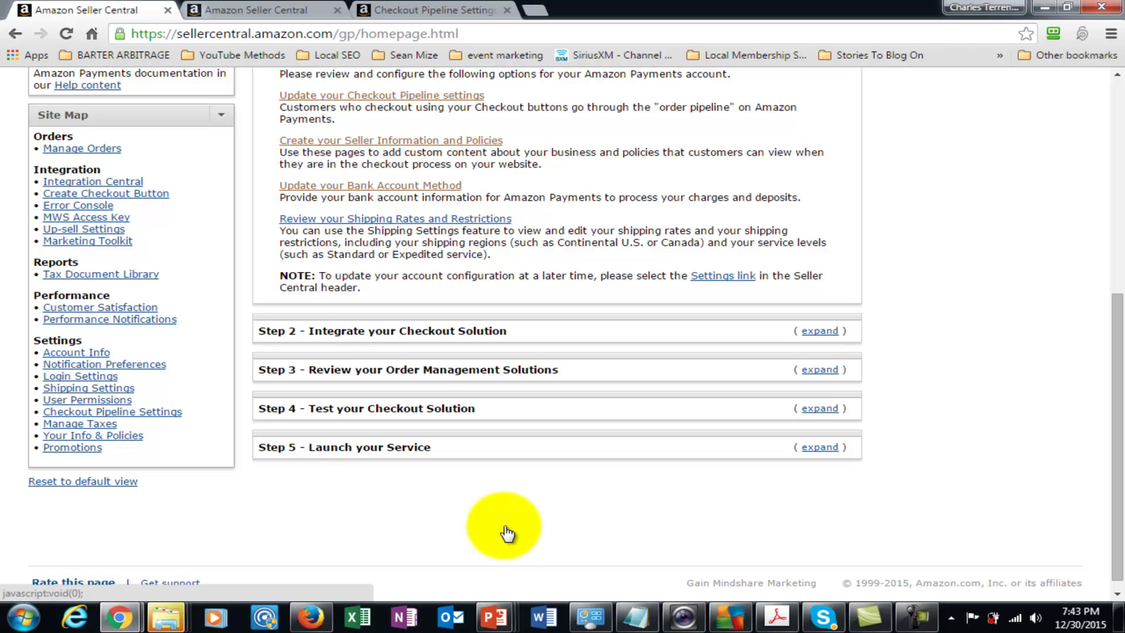
pyautogui.scroll(1, 508, 533)
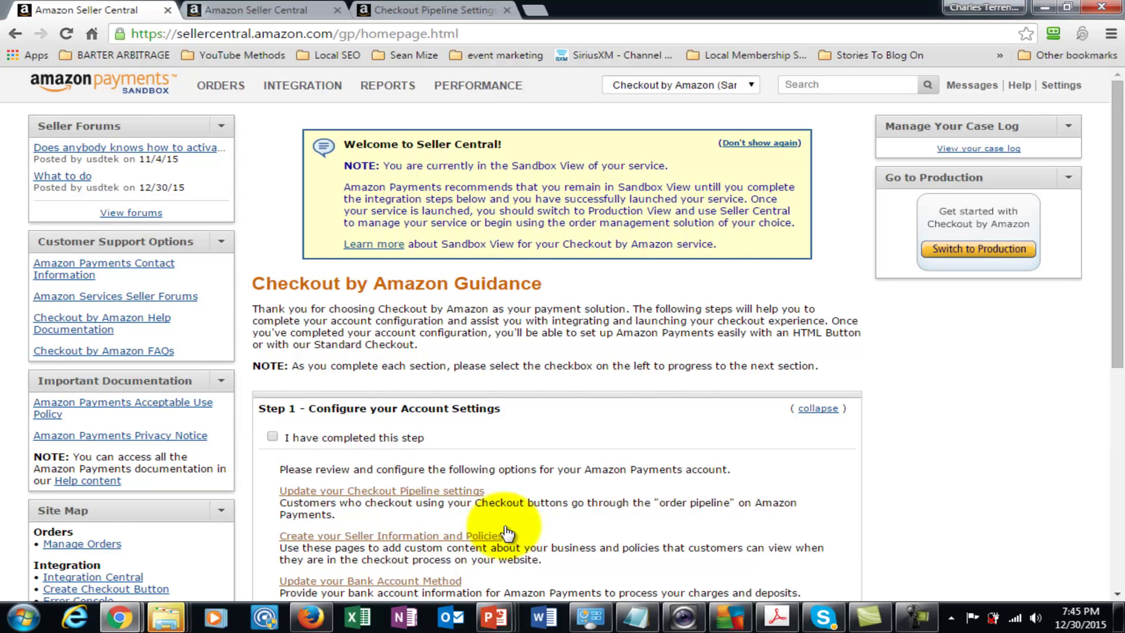
pyautogui.scroll(-3, 507, 534)
pyautogui.scroll(-3, 507, 533)
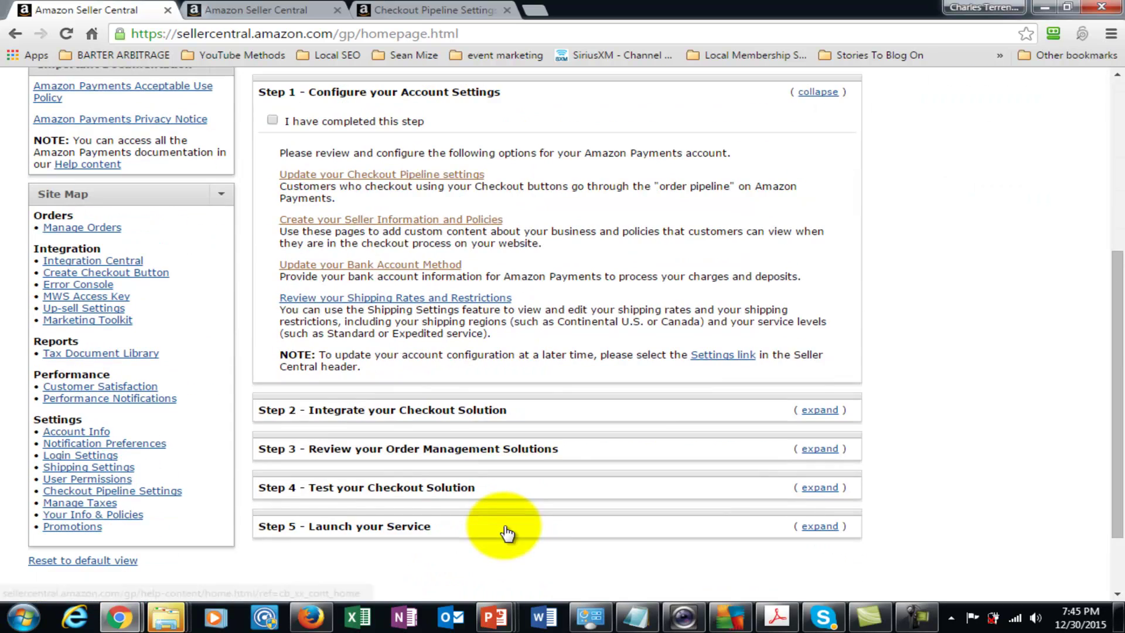
pyautogui.scroll(-2, 507, 533)
pyautogui.scroll(5, 507, 534)
pyautogui.scroll(3, 508, 534)
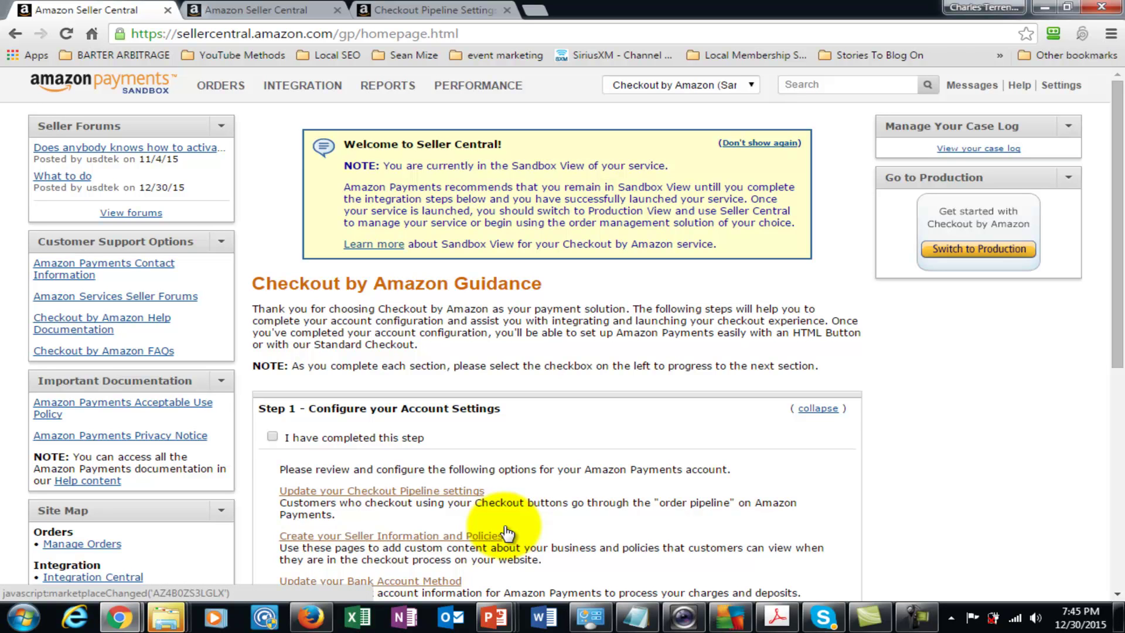
pyautogui.scroll(-3, 507, 534)
pyautogui.scroll(-3, 505, 532)
pyautogui.scroll(6, 506, 533)
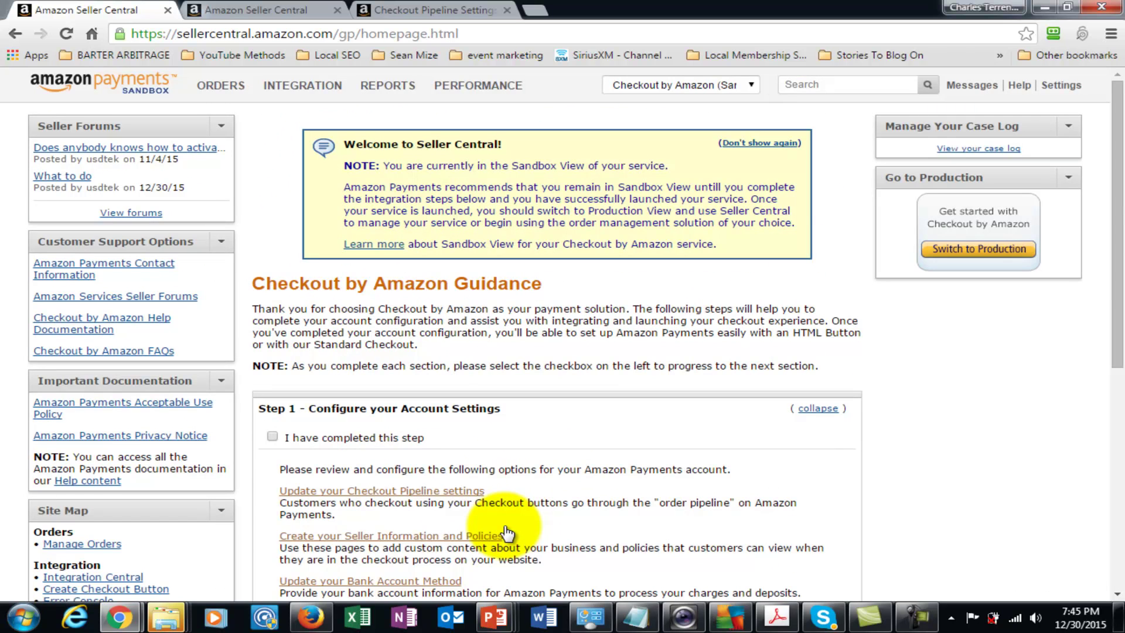
# Switch the Checkout by Amazon service from Sandbox View to Production View.
pyautogui.click(508, 534)
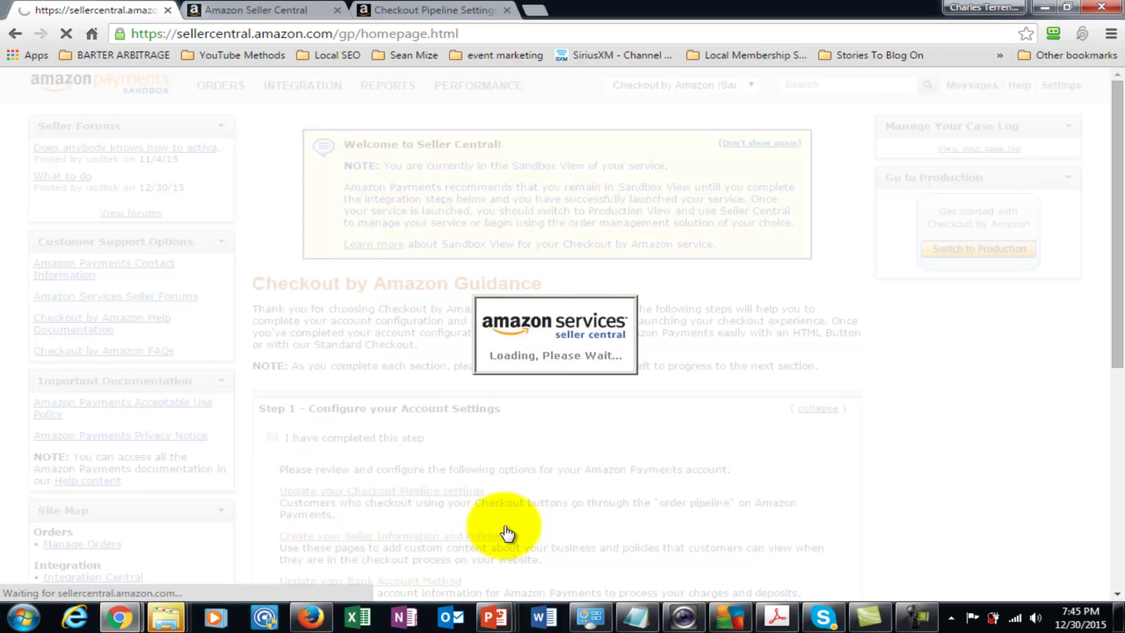